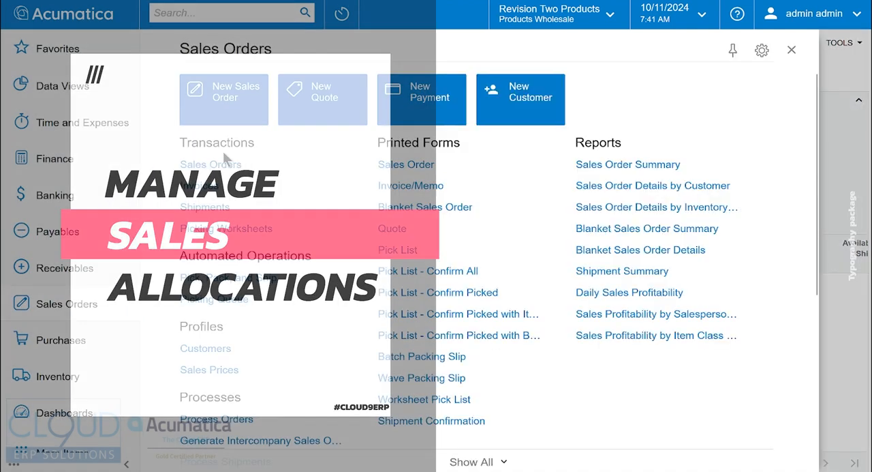
- Open the Sales Orders list and filter it to orders with the status Open
left_click(223, 160)
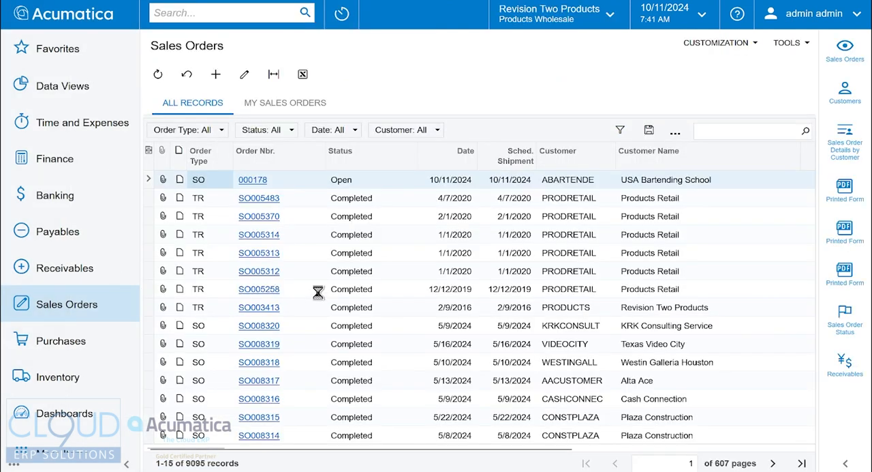
left_click(340, 180)
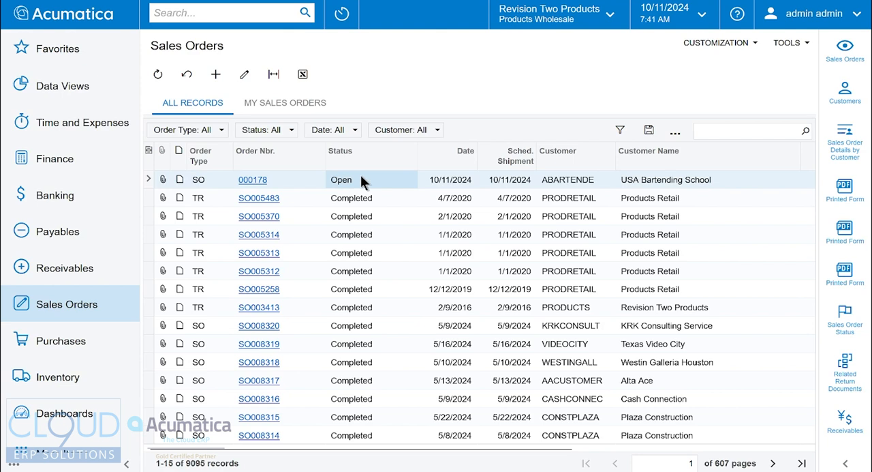
key("shift+f")
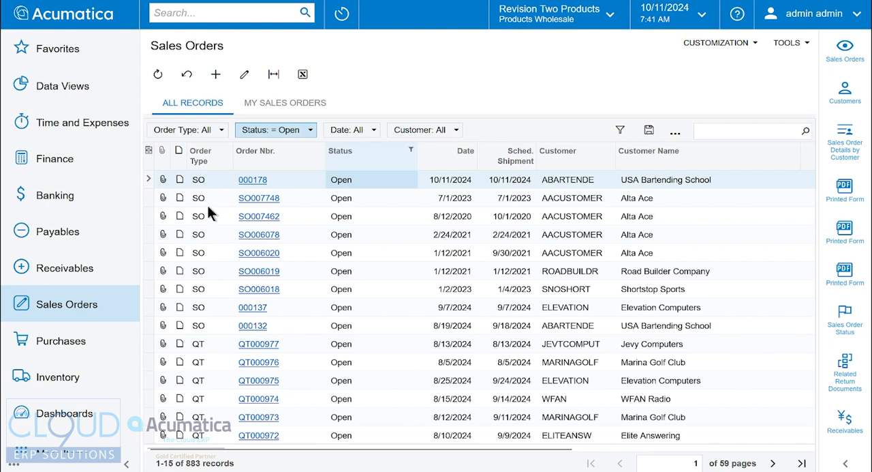
- Filter the open sales orders so that the order type does not equal QT
left_click(202, 180)
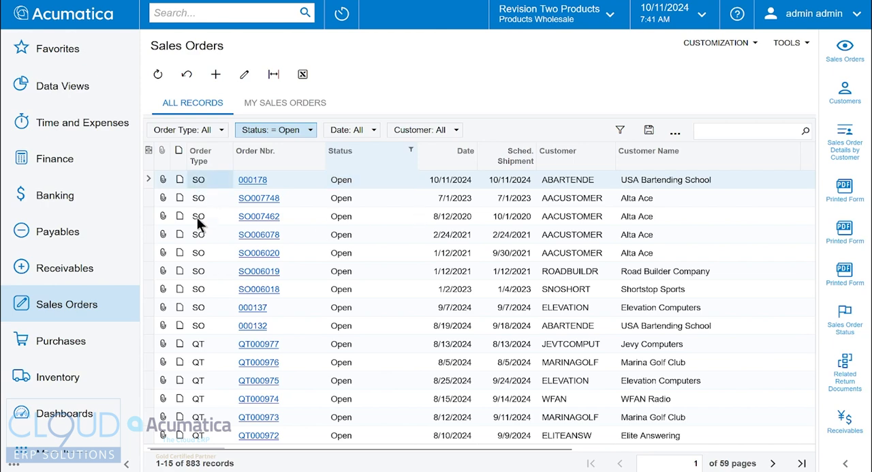
left_click(204, 162)
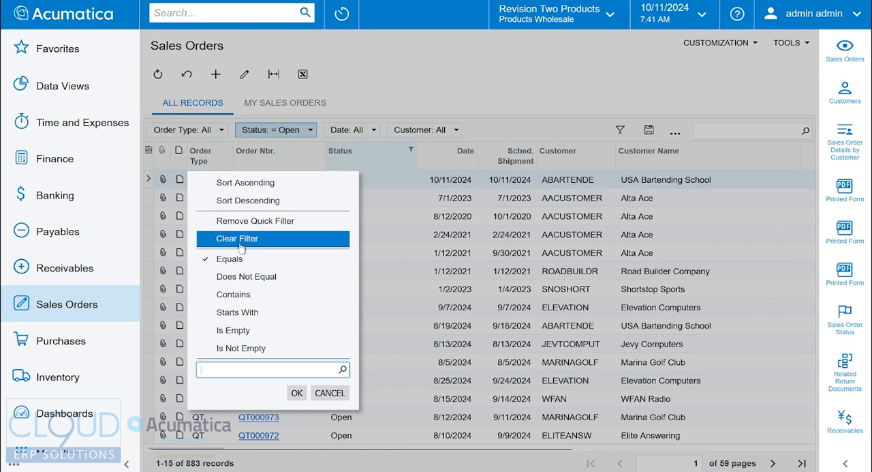
left_click(251, 279)
left_click(247, 277)
left_click(244, 368)
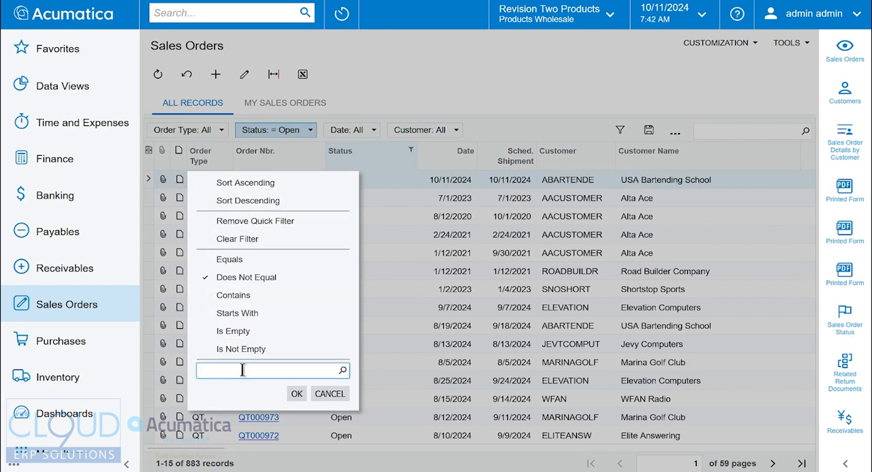
type("QT")
left_click(297, 394)
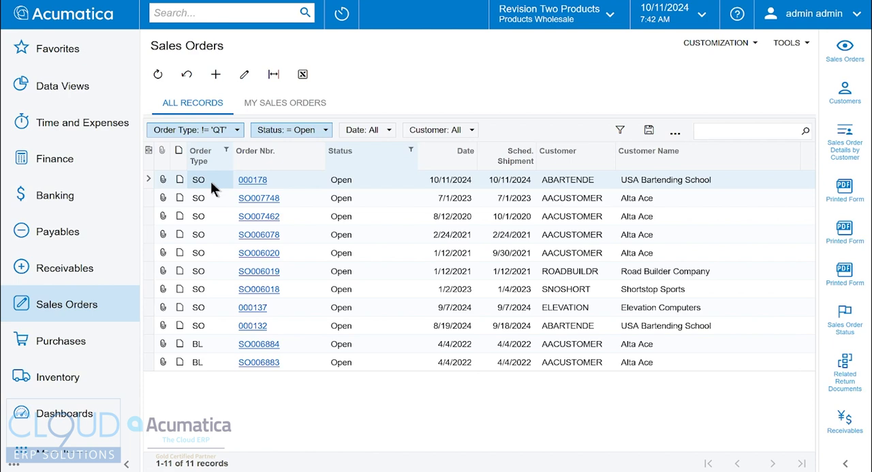
- Open the Process Orders form and set its action to Create Shipment
left_click(92, 303)
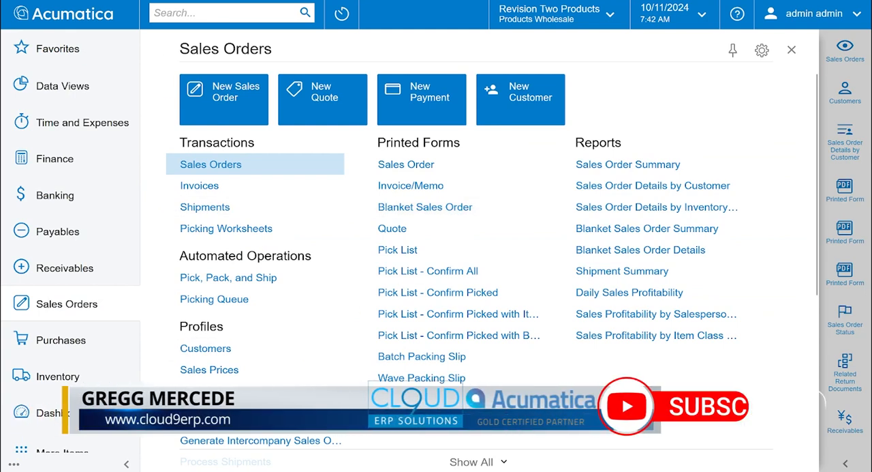
left_click(211, 164)
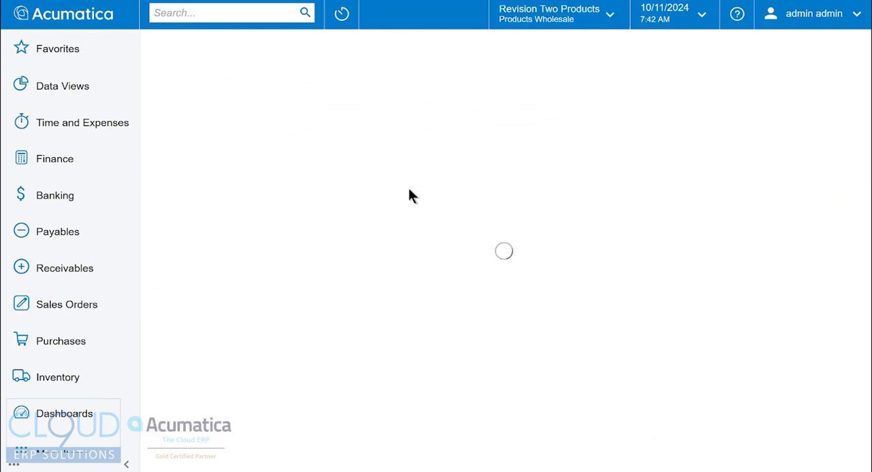
left_click(326, 113)
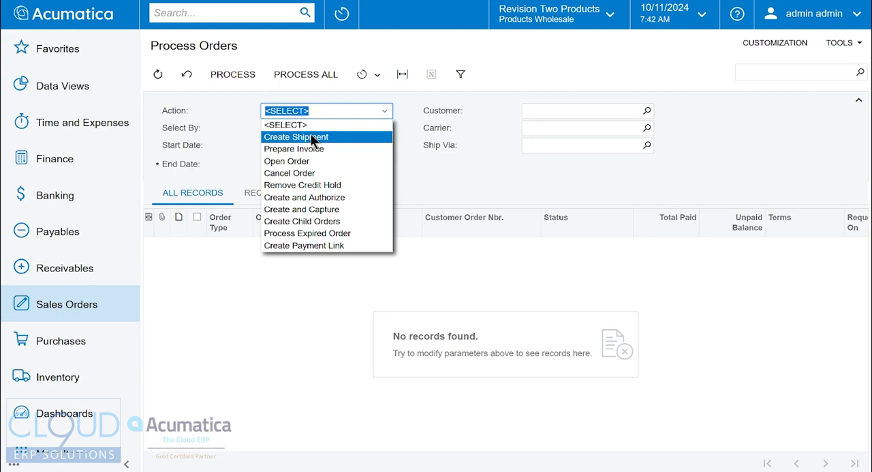
left_click(310, 136)
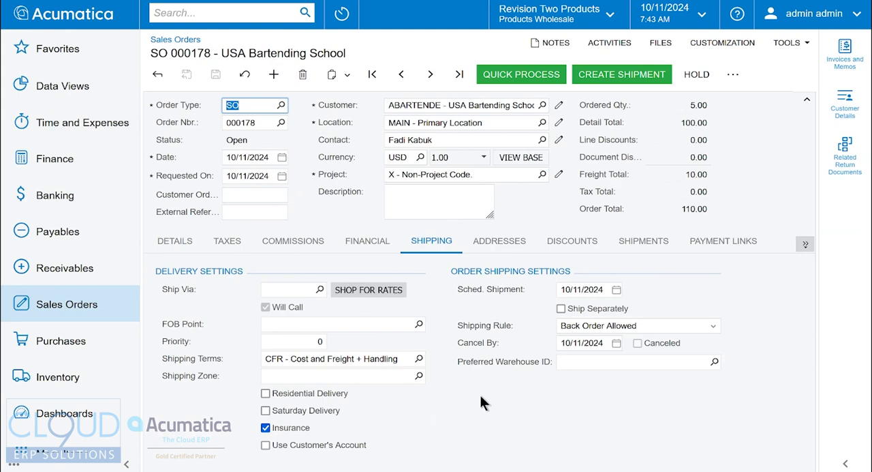
- Examine the shipping rule options of the USA Bartending School order and the shipping rule on its circuit breaker line
left_click(607, 326)
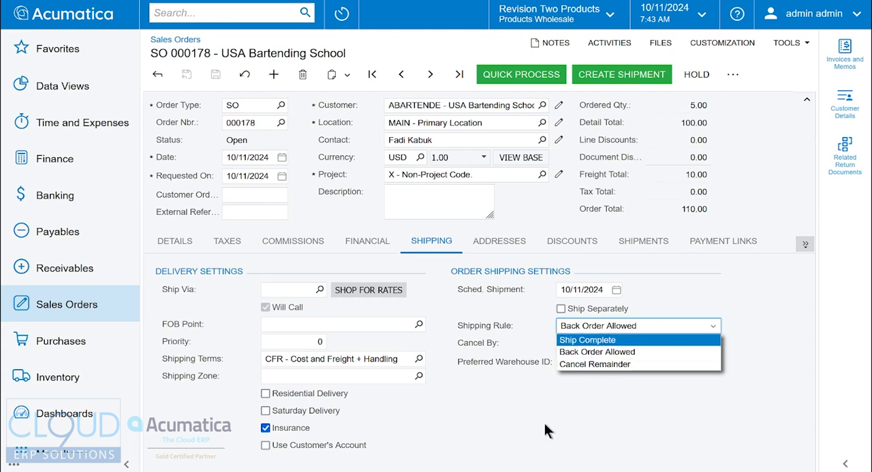
left_click(175, 242)
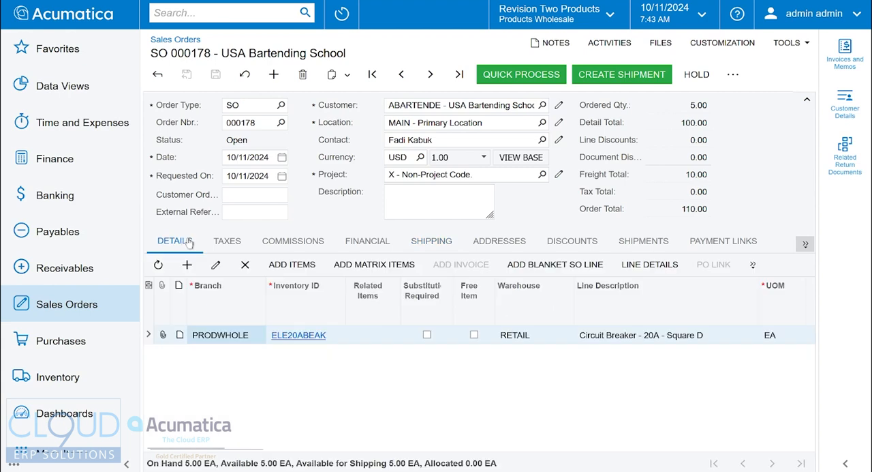
left_click_drag(146, 449, 551, 449)
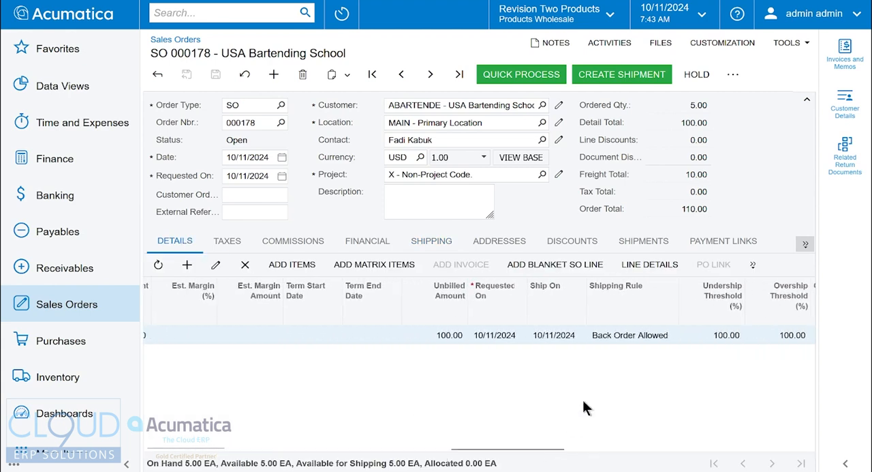
left_click(630, 332)
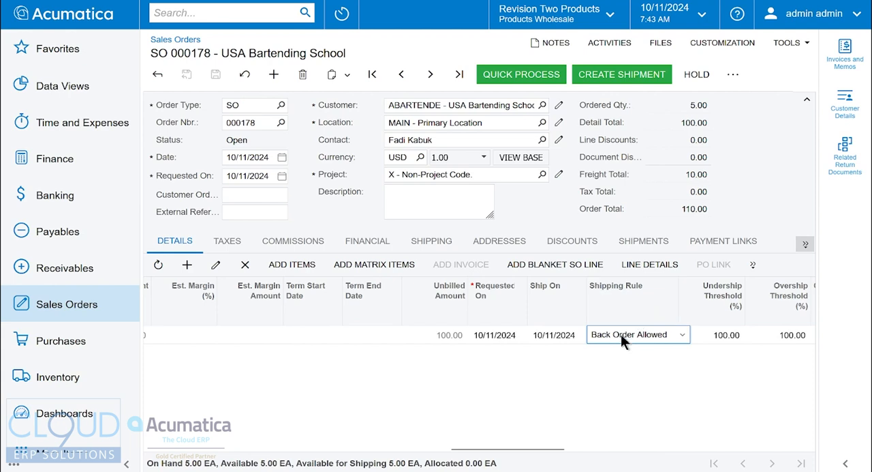
left_click(619, 338)
left_click(162, 209)
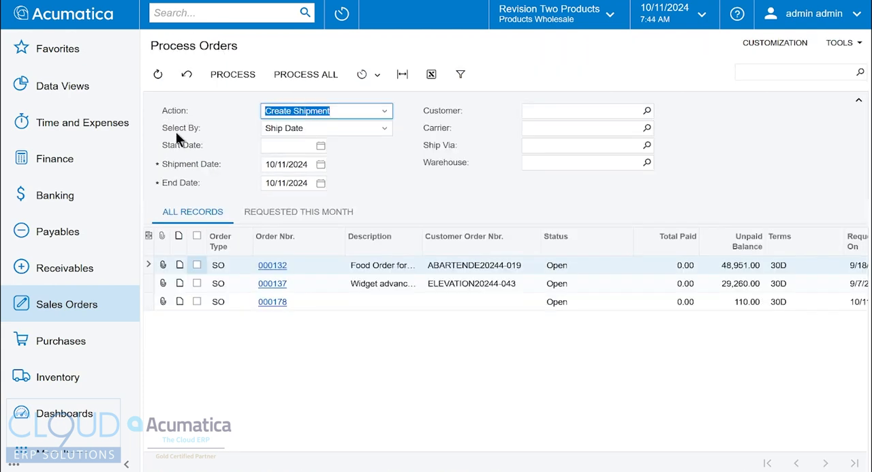
- Select the orders to process by Ship Date, and set the Manage Sales Allocations action to Allocate Sales Orders
left_click(296, 127)
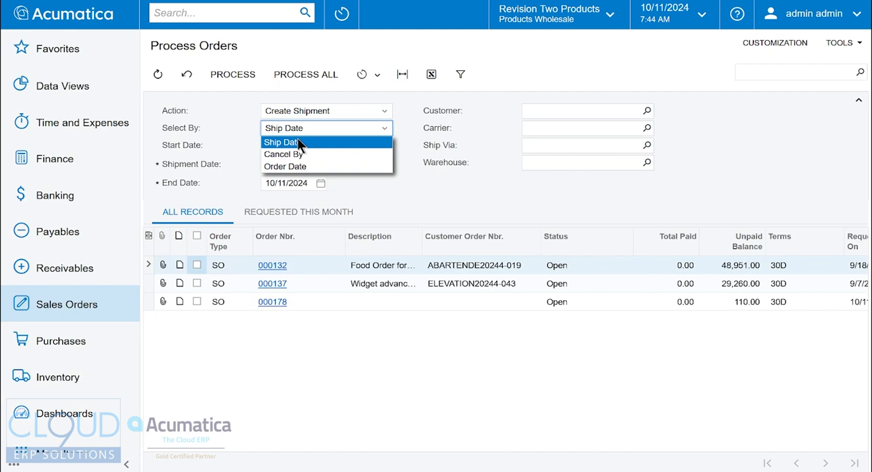
left_click(297, 142)
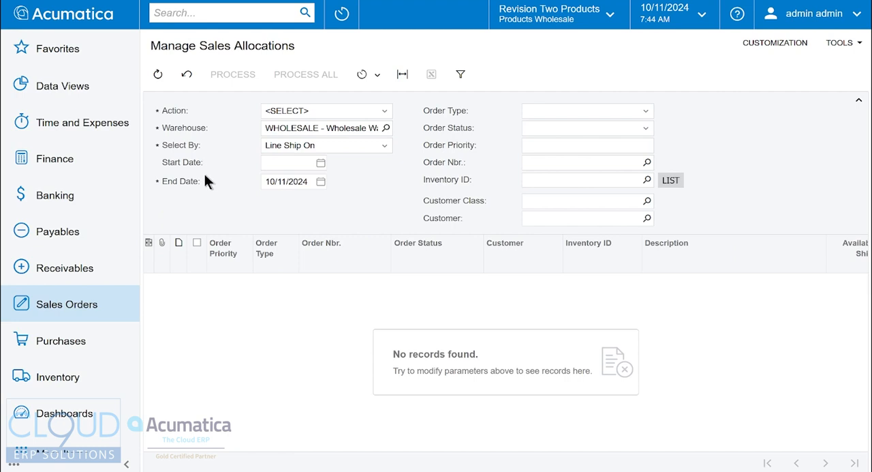
left_click(299, 108)
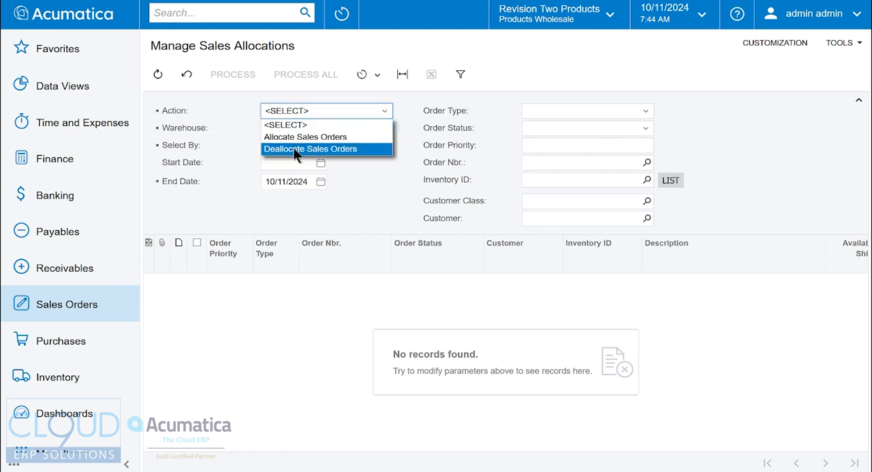
left_click(300, 137)
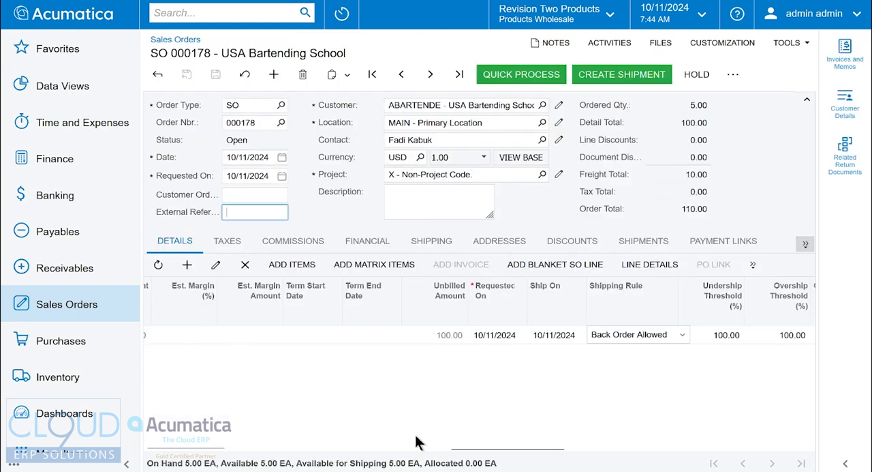
- Review the allocation line details of the circuit breaker line on the USA Bartending School sales order
left_click_drag(469, 449, 58, 427)
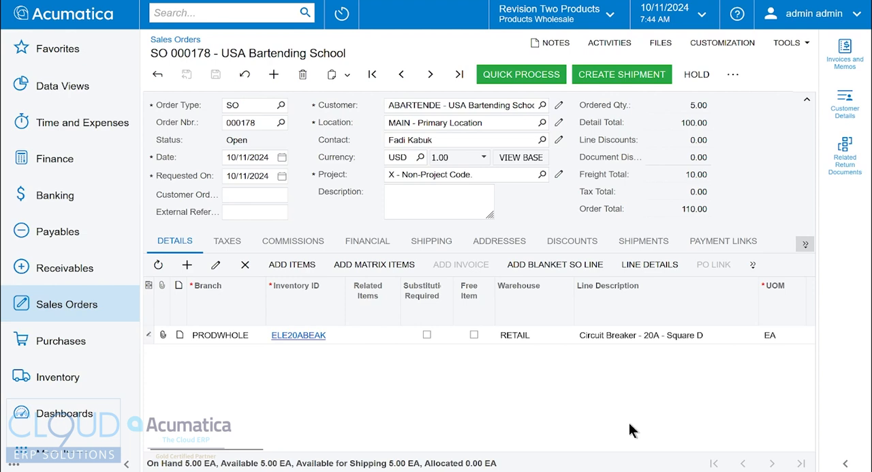
left_click(650, 270)
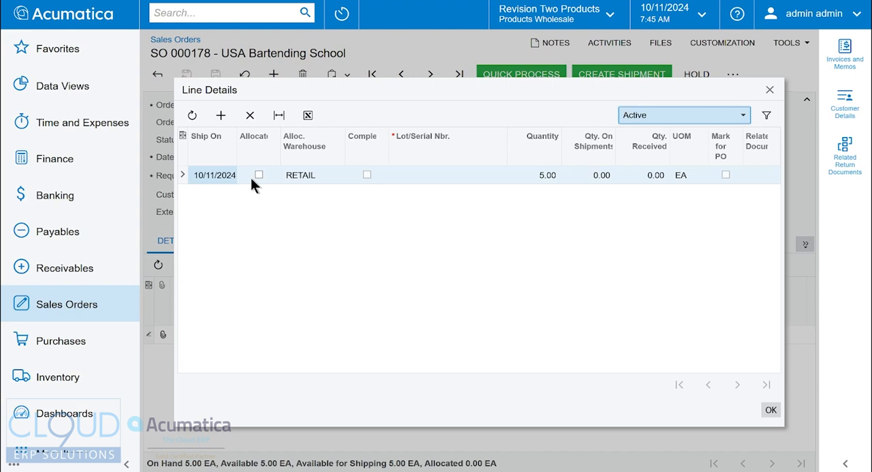
left_click(771, 411)
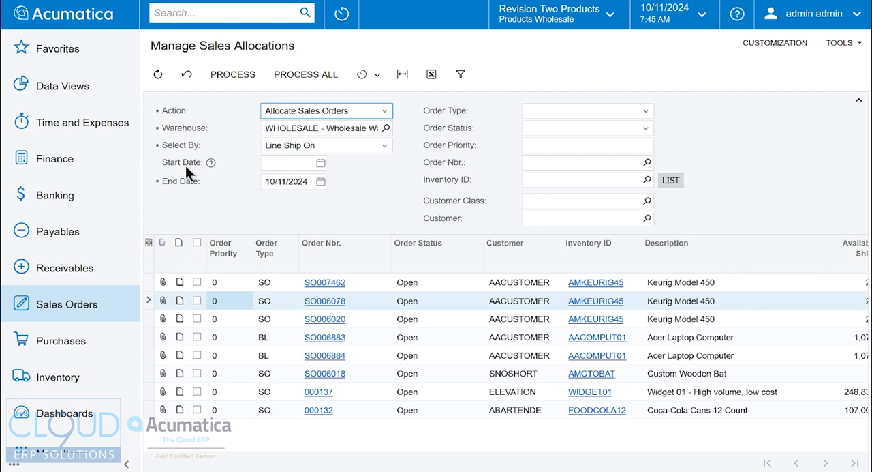
- Examine the Keurig Model 450 order lines and their quantity available for shipping in Manage Sales Allocations
key("ctrl+minus")
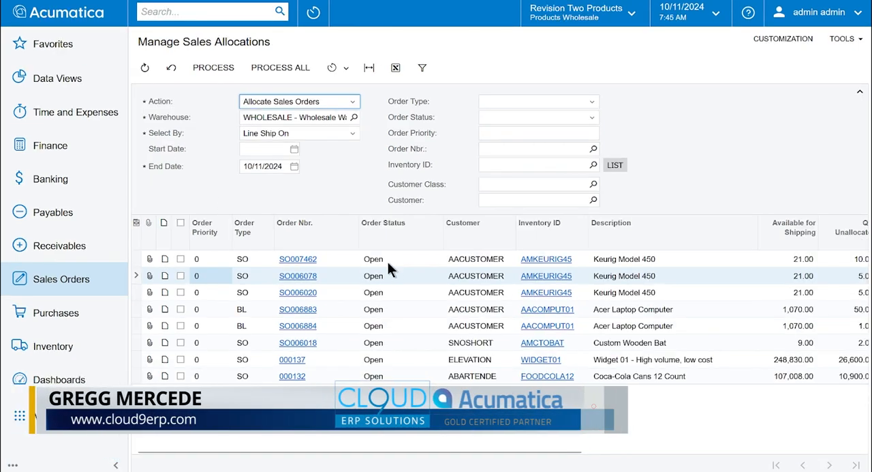
left_click(616, 298)
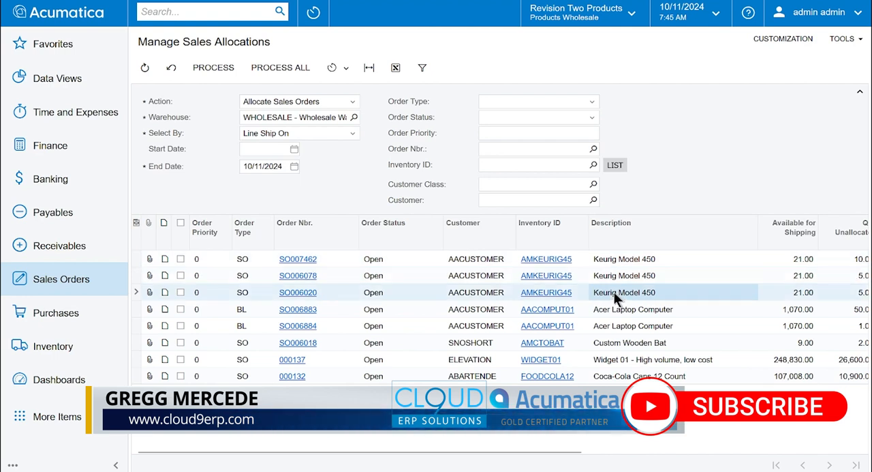
left_click(806, 265)
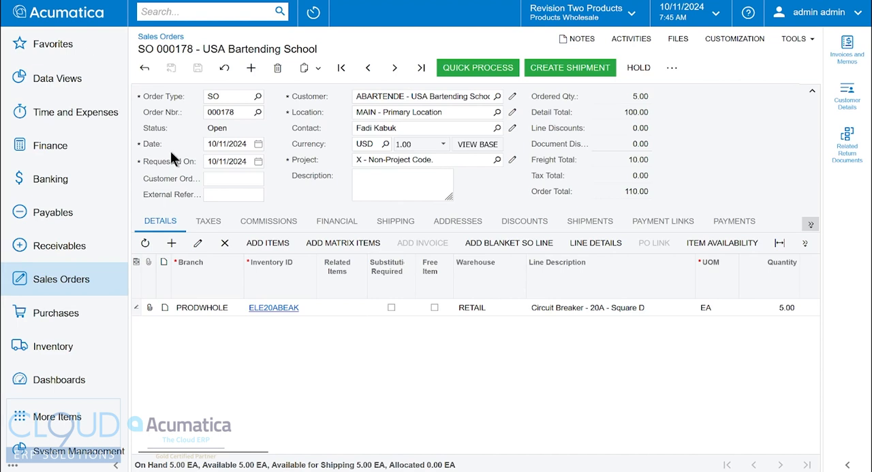
- Check the priority in the USA Bartending School order's shipping settings and the order priority in the customer record's shipping settings
left_click(397, 222)
left_click(272, 313)
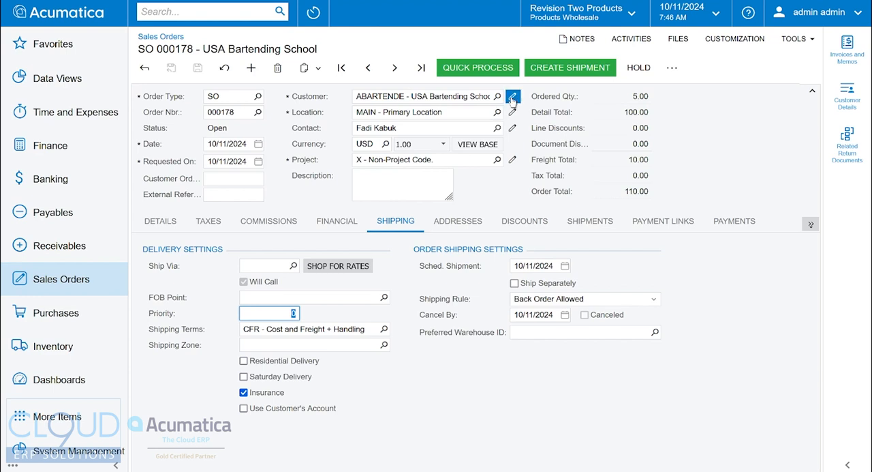
left_click(505, 129)
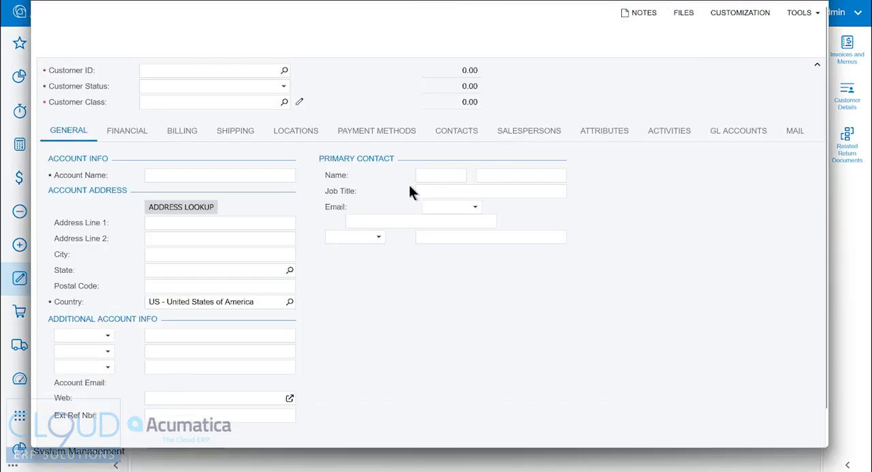
left_click(236, 131)
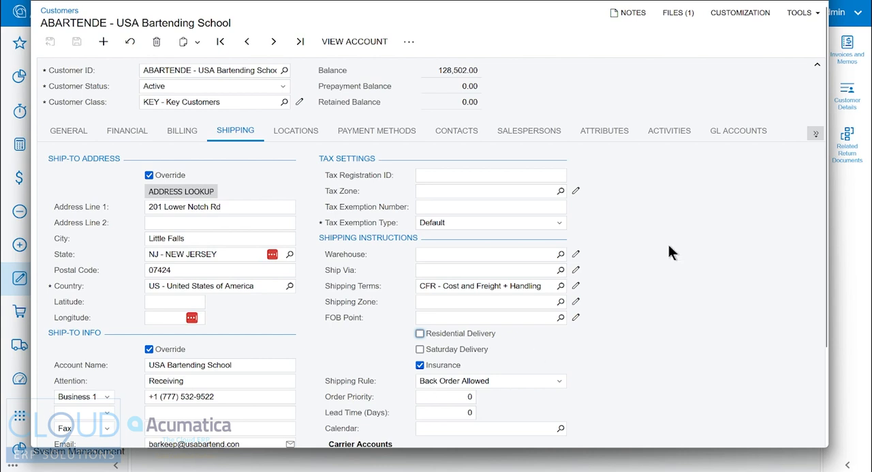
left_click(815, 1)
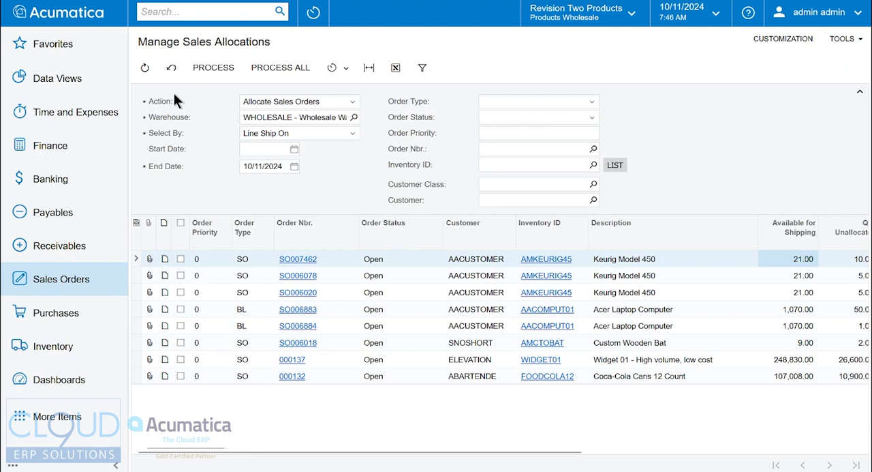
- Examine the order priority filter in Manage Sales Allocations and the unallocated and to-allocate quantities of the first order line
left_click(571, 134)
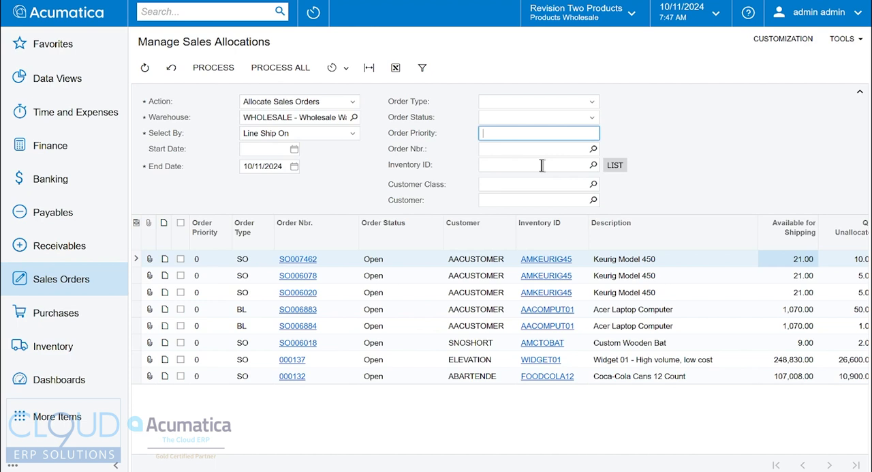
left_click(374, 187)
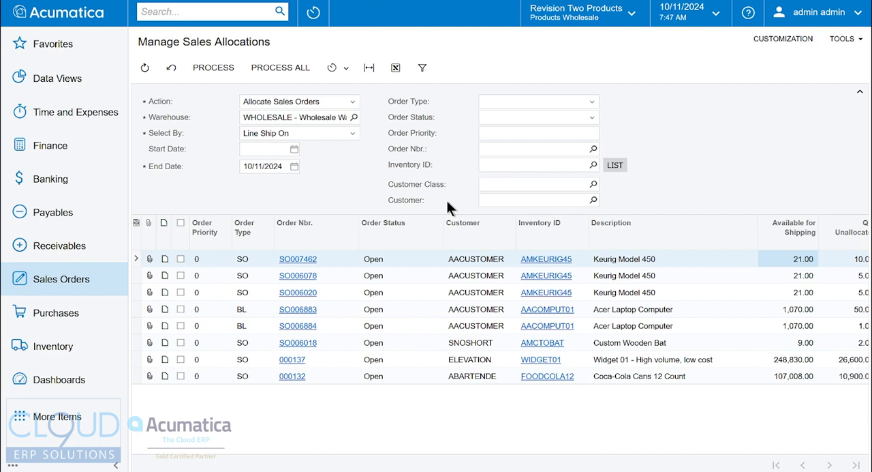
left_click_drag(493, 456, 682, 460)
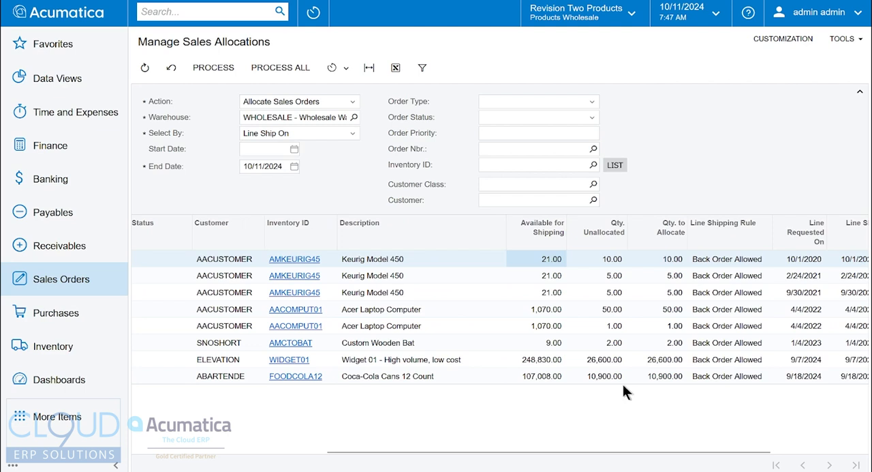
left_click(610, 263)
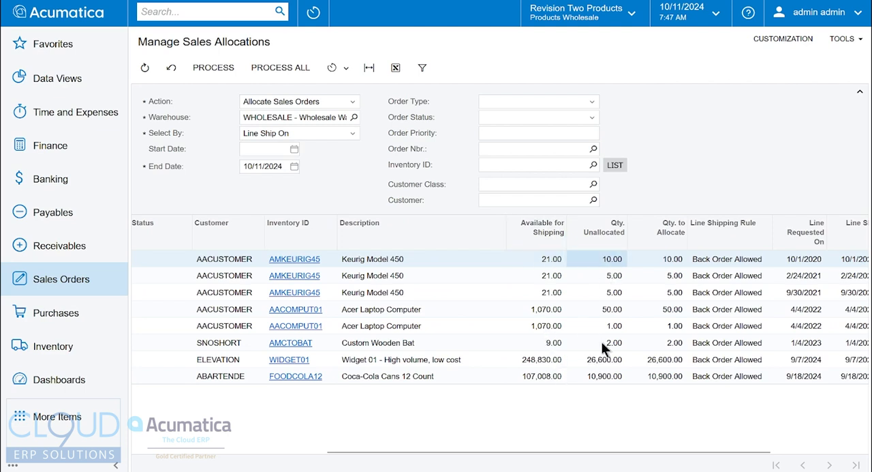
left_click(665, 262)
key("Down")
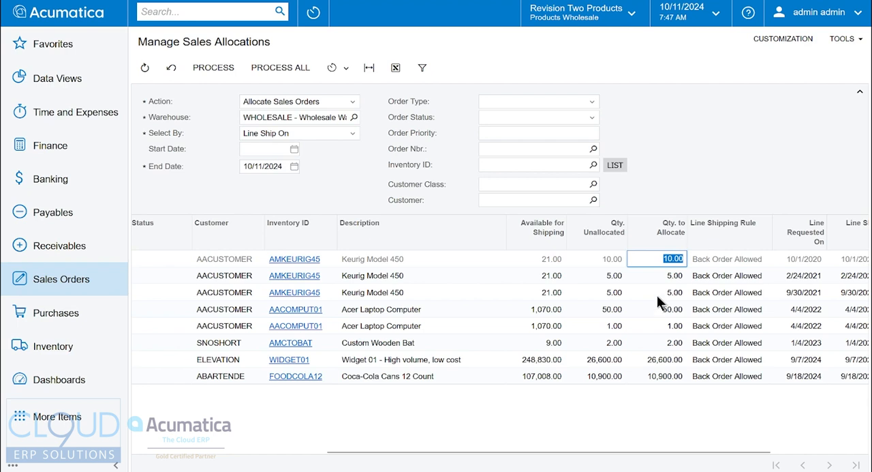
- Examine the Select By date options, the start and end date filters, and the lines' date and shipping rule columns
key("Down")
key("Down")
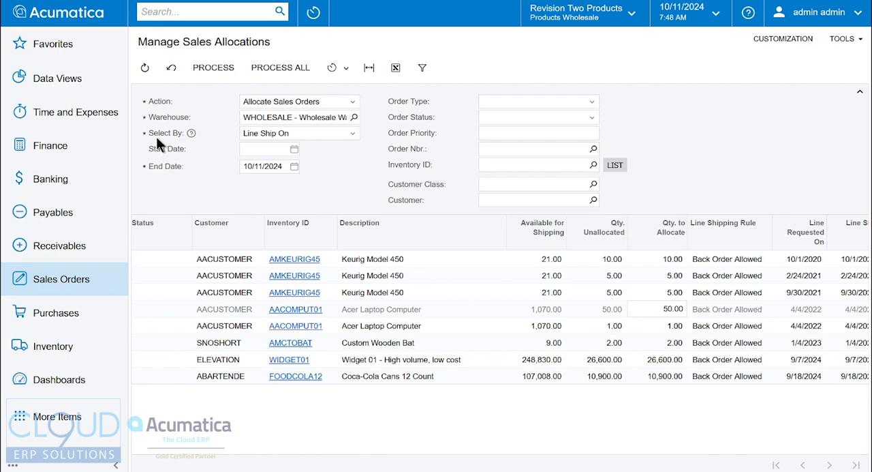
left_click(283, 132)
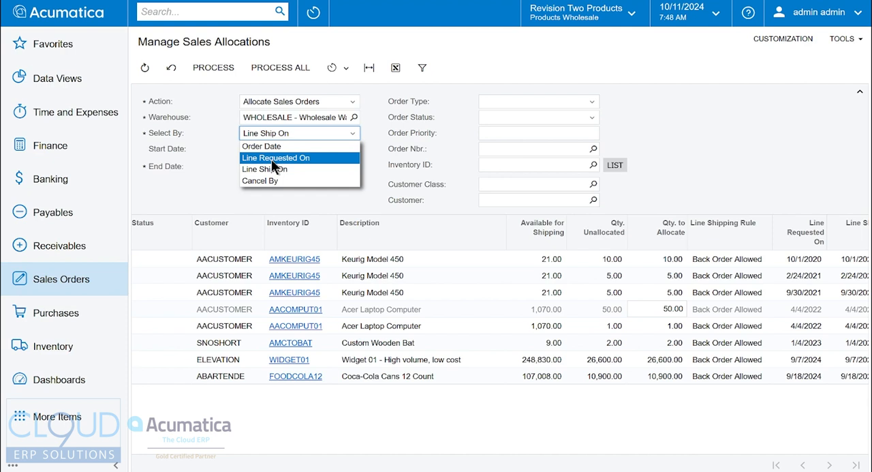
left_click(191, 151)
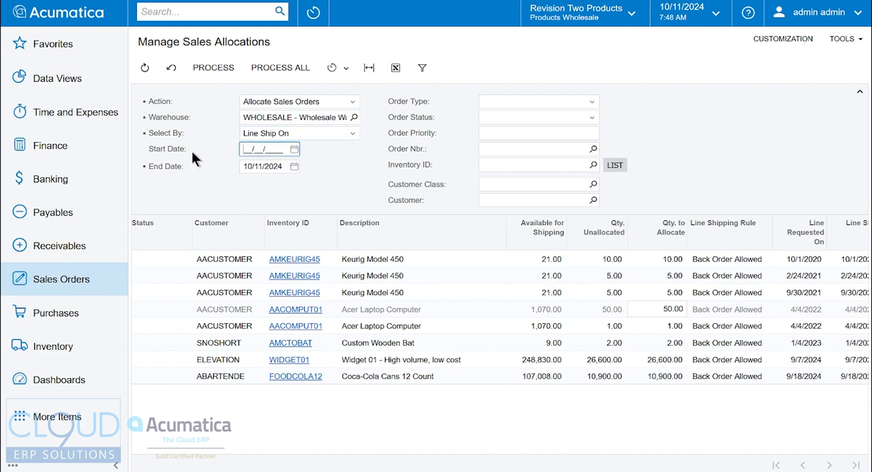
left_click(313, 133)
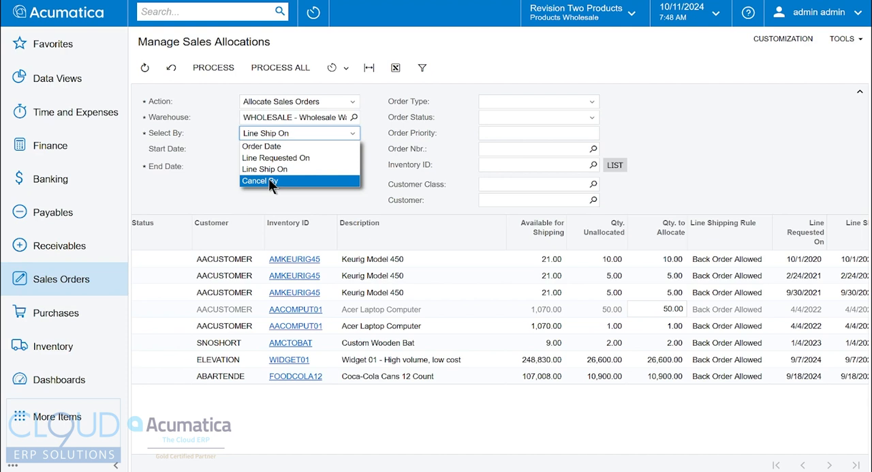
left_click(197, 169)
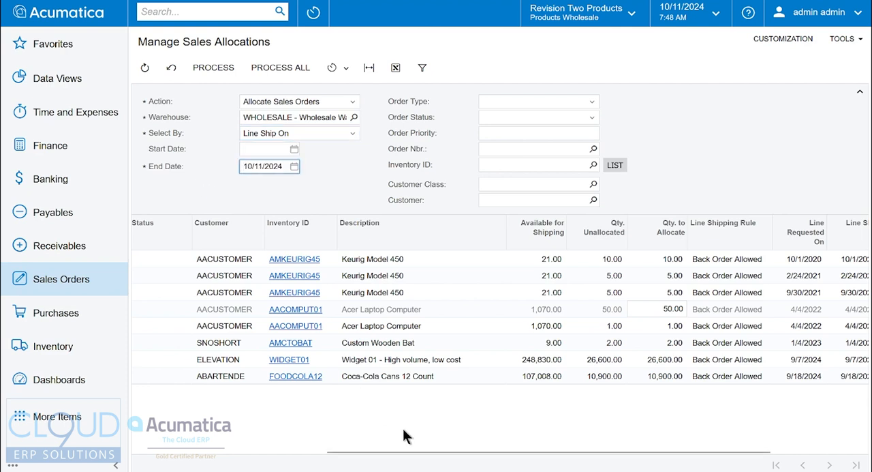
scroll(417, 453, "right", 5)
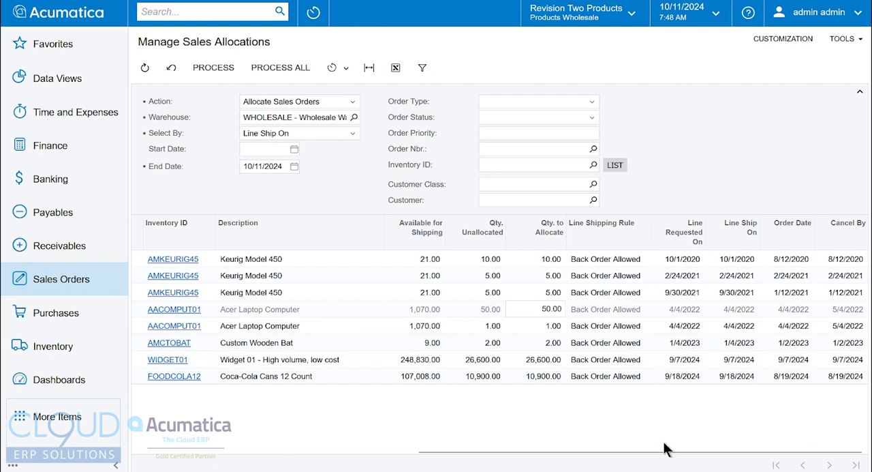
left_click(607, 263)
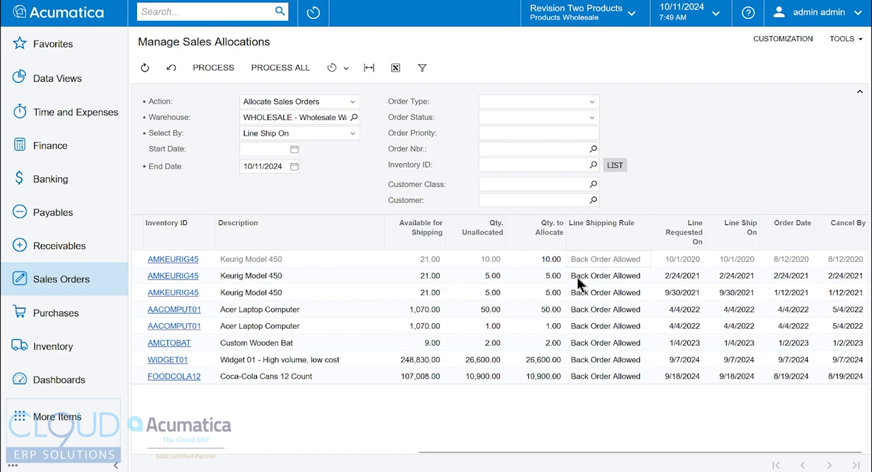
- Select the three Keurig Model 450 order lines and process their stock allocation
left_click_drag(623, 454, 205, 279)
left_click(182, 275)
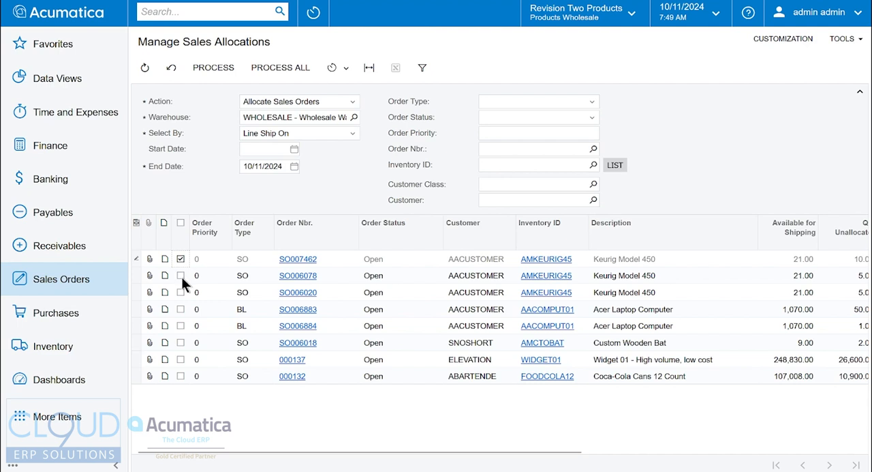
left_click(180, 292)
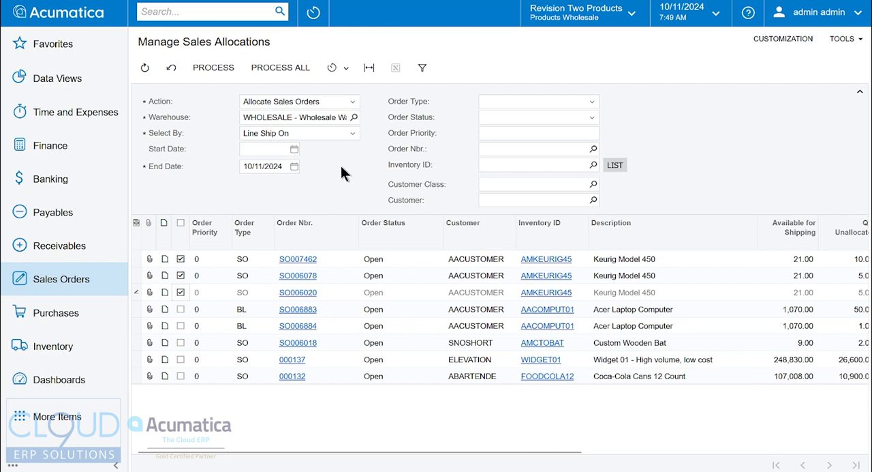
left_click(214, 68)
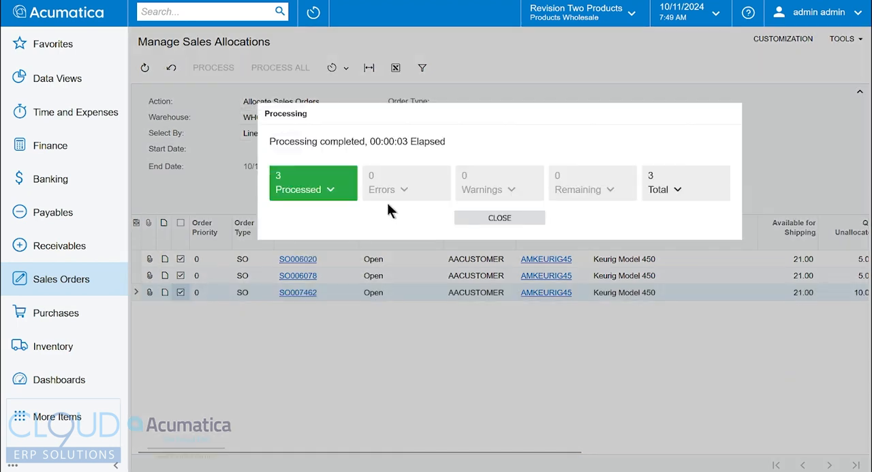
- Check the allocation line details of the first processed Keurig order from the processing results, and close the results
left_click(335, 194)
left_click(573, 291)
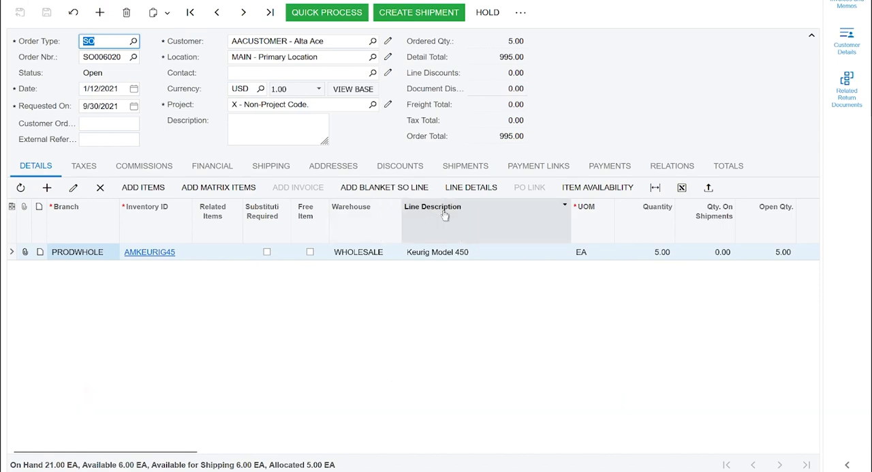
left_click(471, 188)
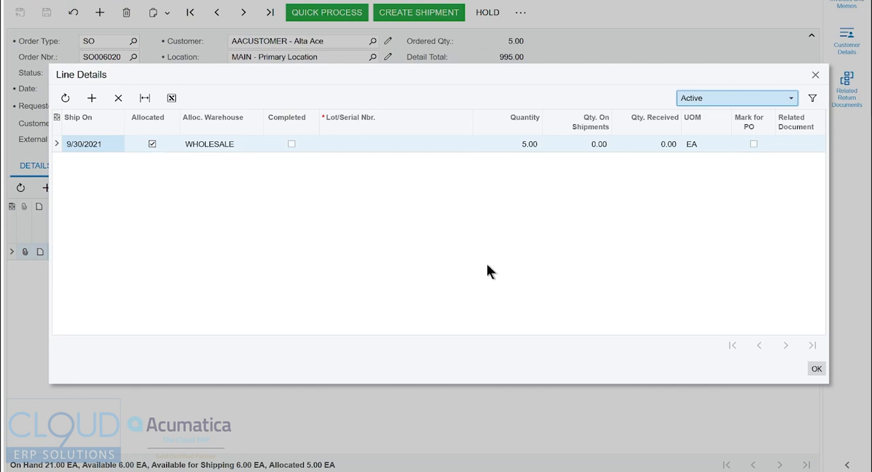
left_click(816, 368)
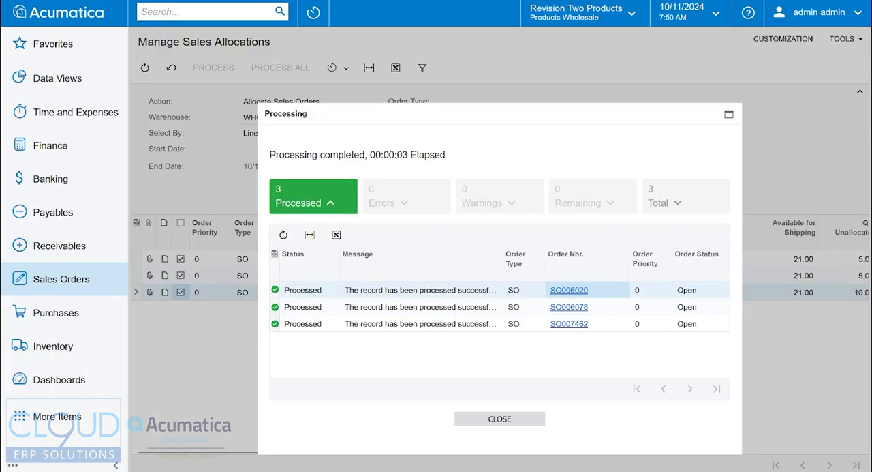
left_click(508, 417)
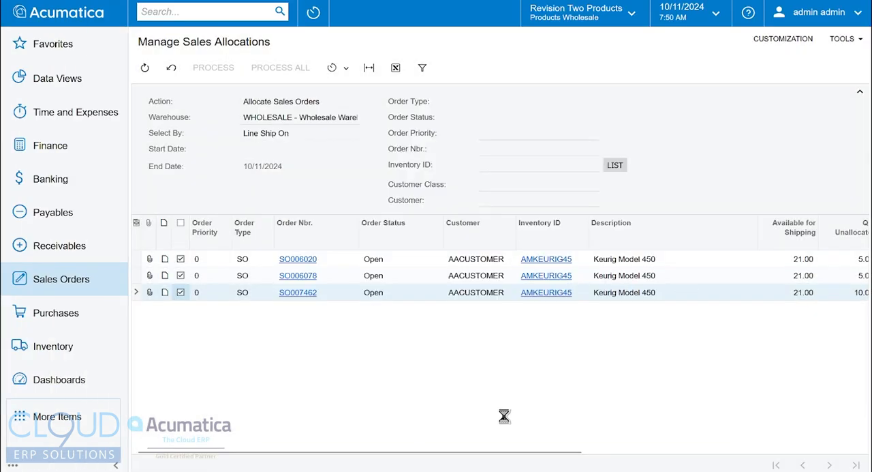
- Switch the action to Deallocate Sales Orders and return it to Allocate Sales Orders
left_click(272, 103)
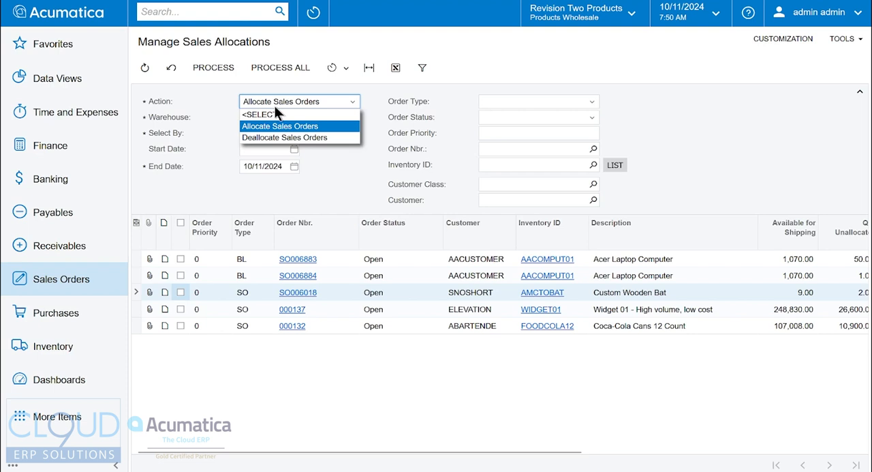
left_click(252, 138)
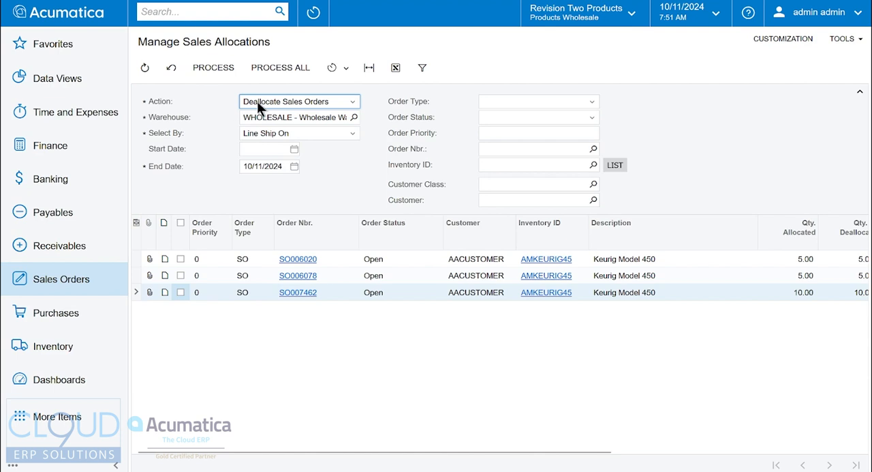
left_click(257, 101)
left_click(259, 121)
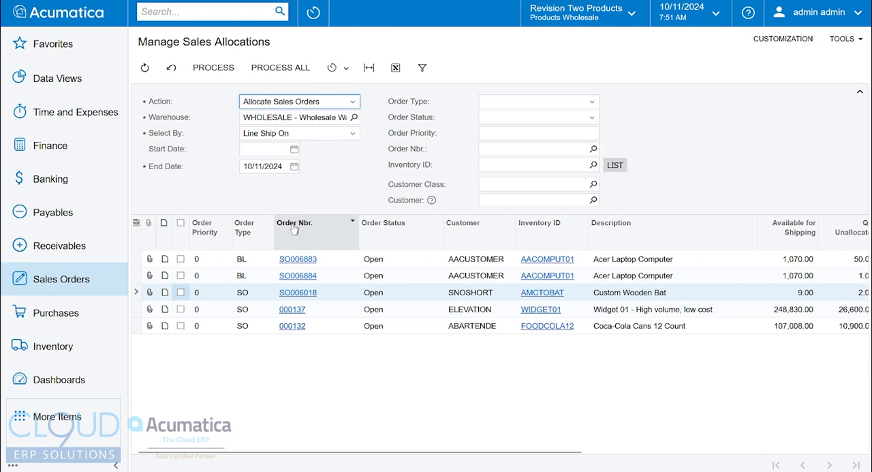
- Examine the ship-on, order and cancel-by dates of the order lines still awaiting allocation
left_click_drag(441, 451, 738, 452)
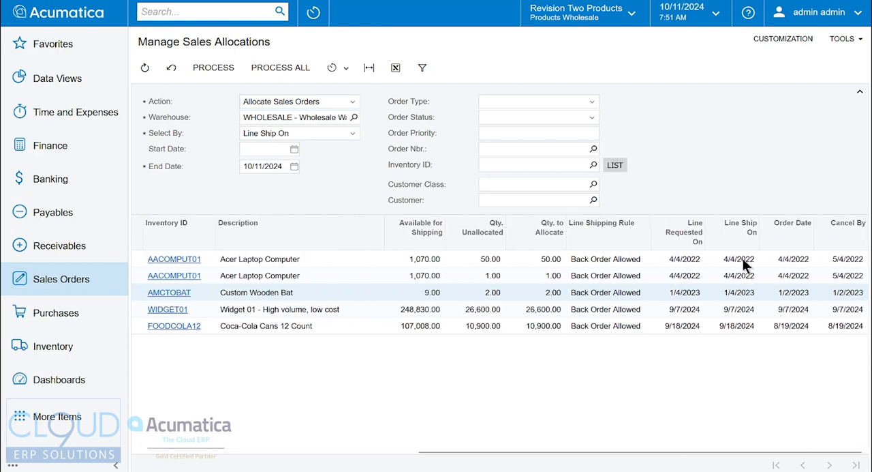
left_click(780, 275)
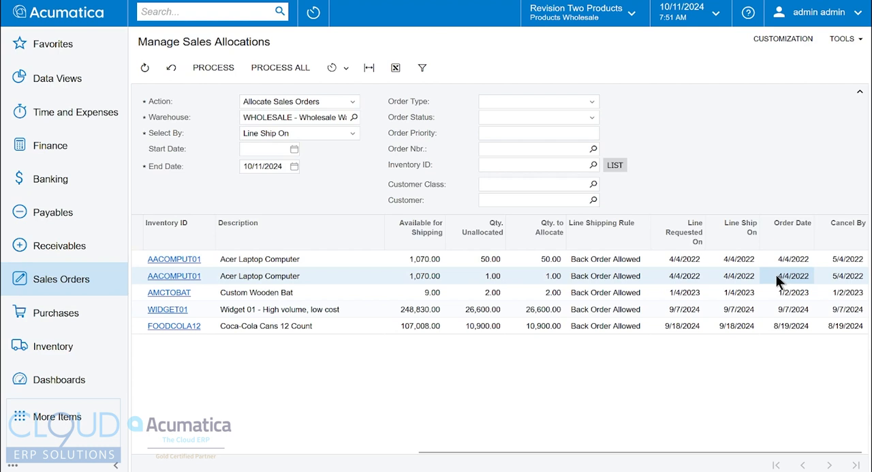